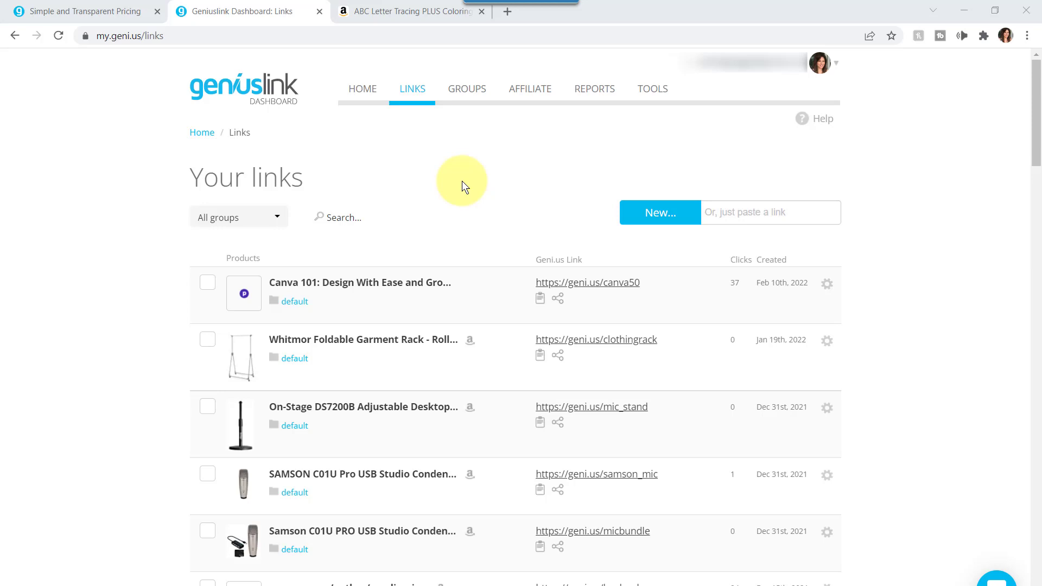
View the Amazon page of the ABC Letter Tracing book and its long URL, and return to the Geniuslink links list
{"action": "left_click", "coordinate": [418, 17]}
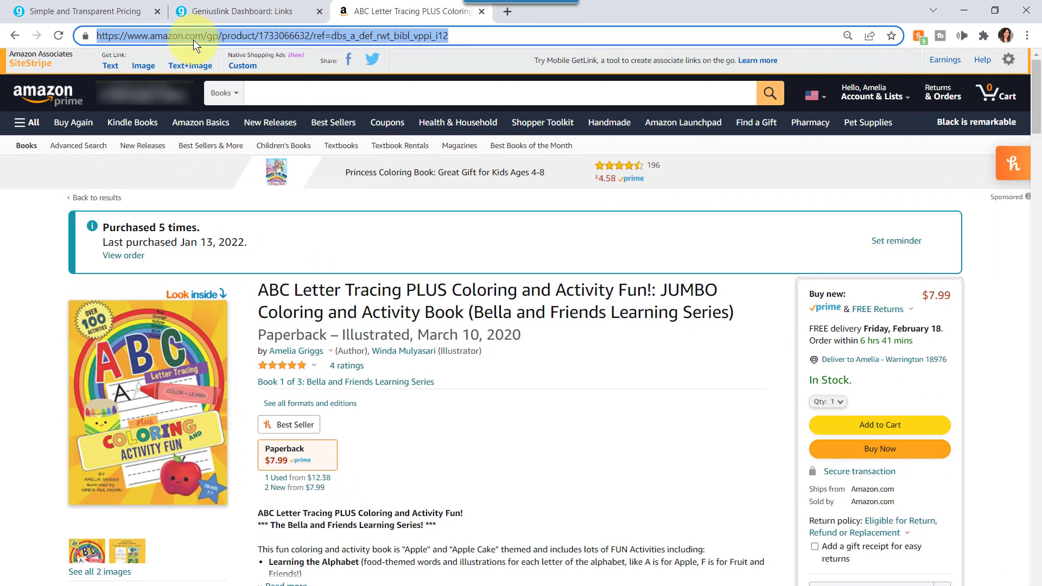
{"action": "left_click", "coordinate": [225, 13]}
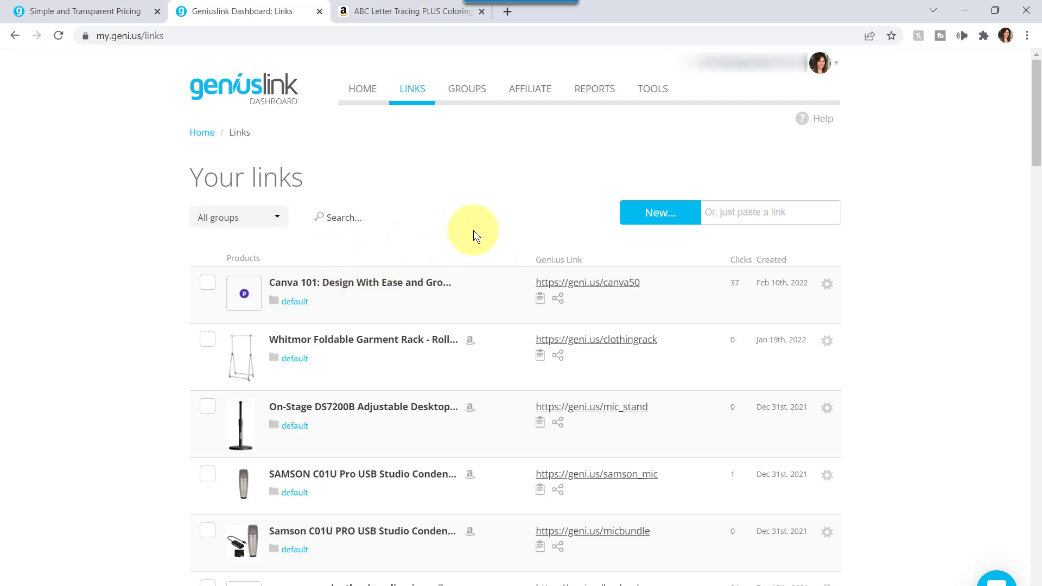
Open the canva50 and selfpublishing short links to check their destination pages, closing each page again
{"action": "left_click", "coordinate": [603, 285]}
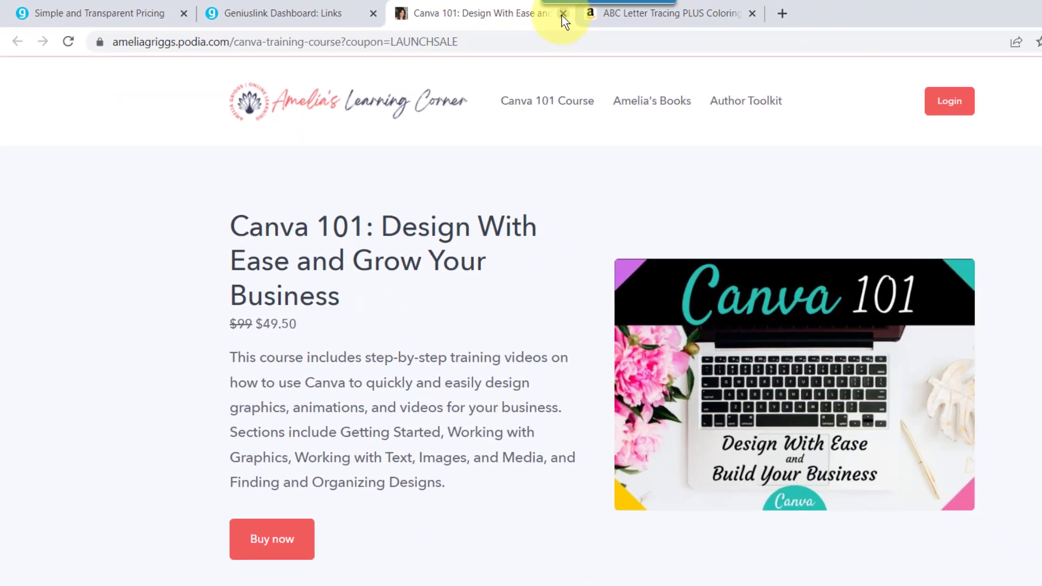
{"action": "left_click", "coordinate": [822, 21]}
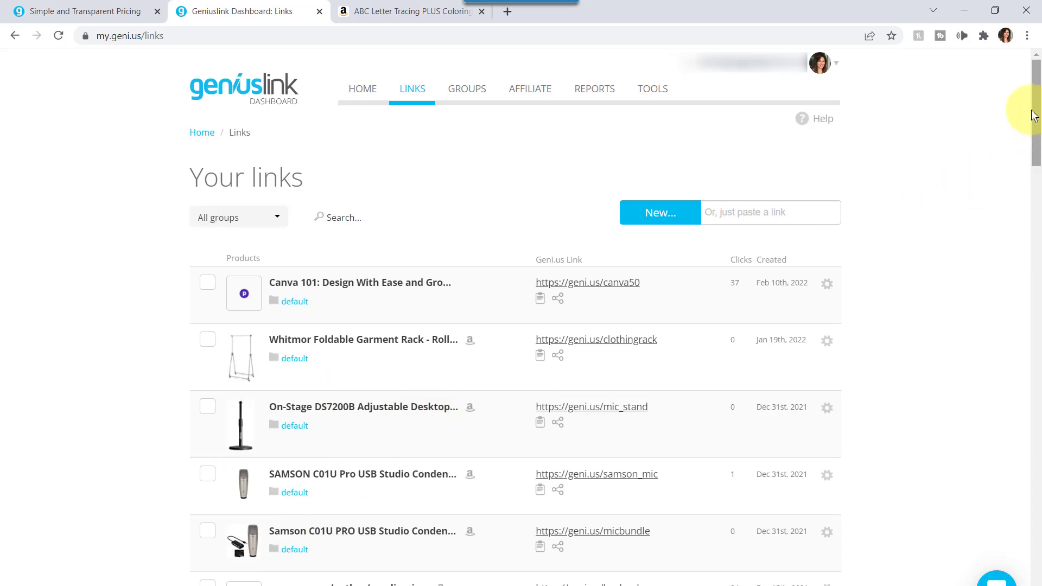
{"action": "left_click_drag", "start_coordinate": [1033, 115], "coordinate": [1030, 291]}
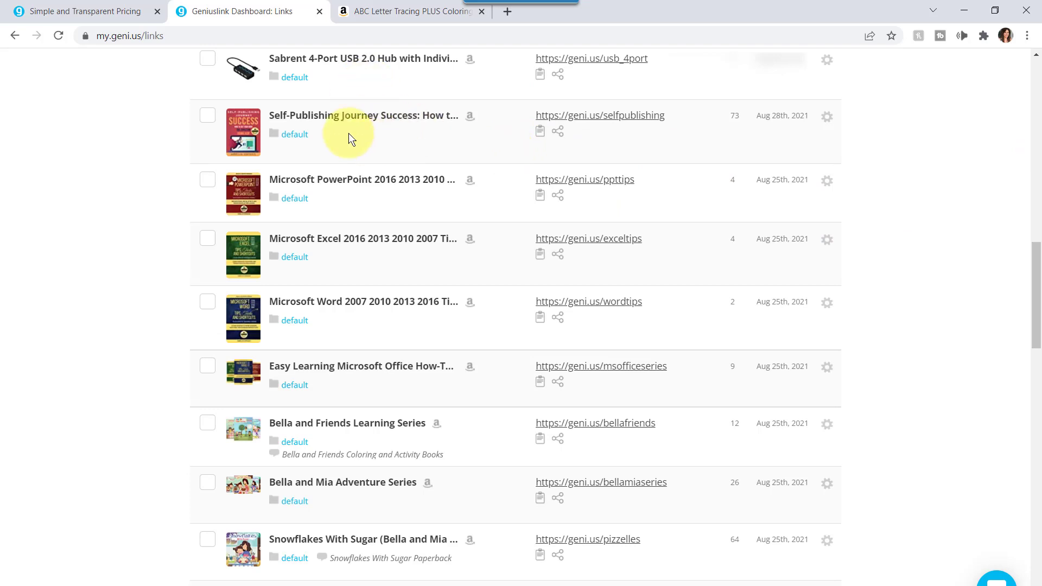
{"action": "left_click", "coordinate": [605, 118]}
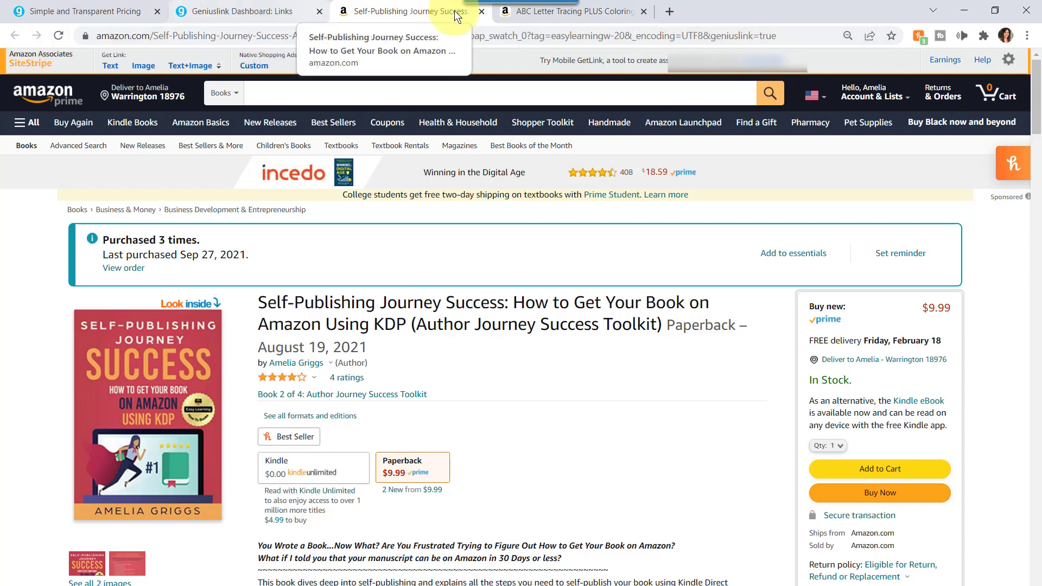
{"action": "left_click", "coordinate": [481, 11]}
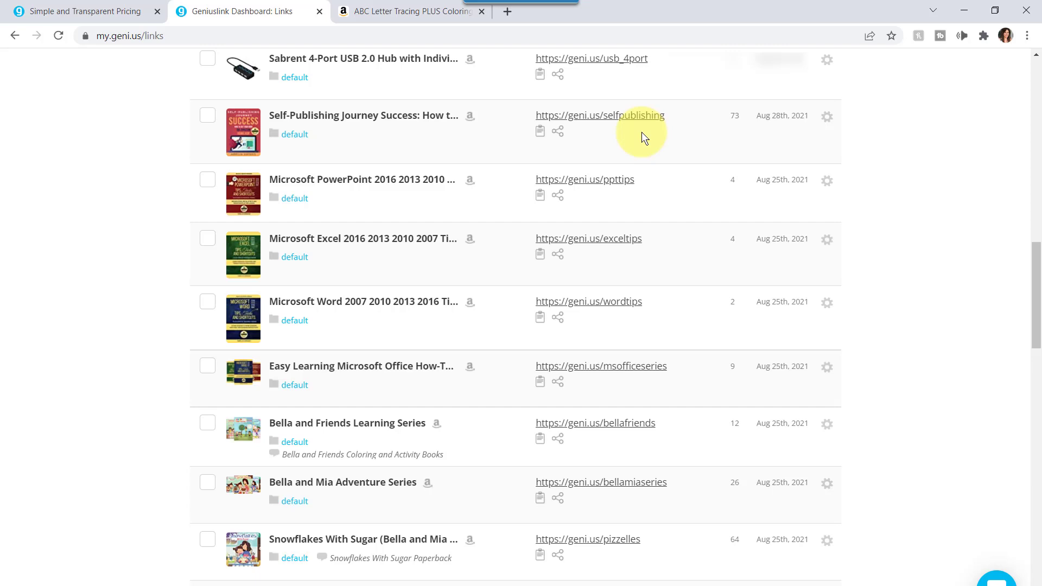
{"action": "scroll", "coordinate": [660, 145], "scroll_direction": "up", "scroll_amount": 20}
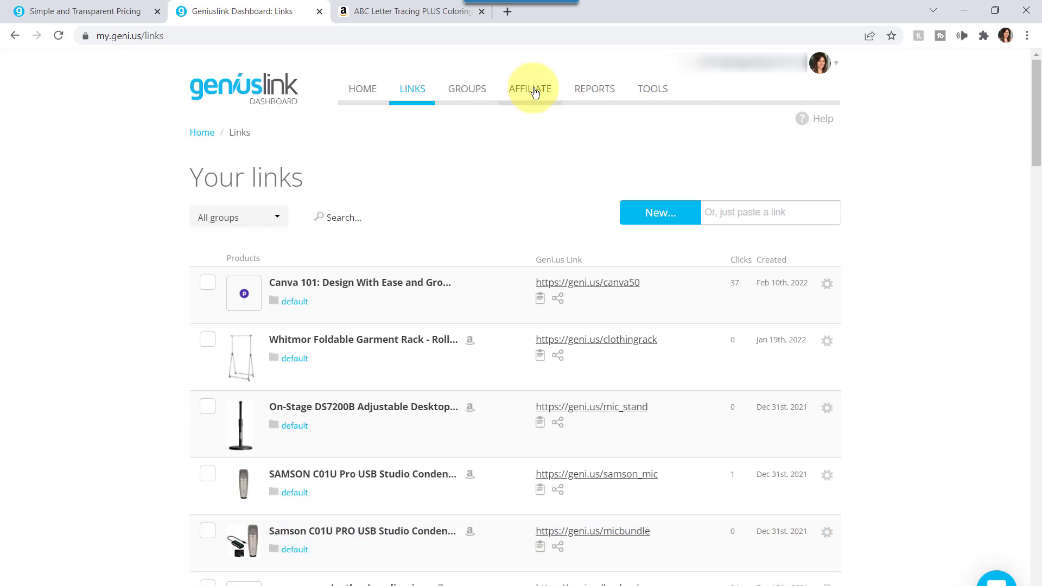
Create a new simple link in Geniuslink from the Amazon URL of the ABC Letter Tracing book
{"action": "left_click", "coordinate": [406, 19]}
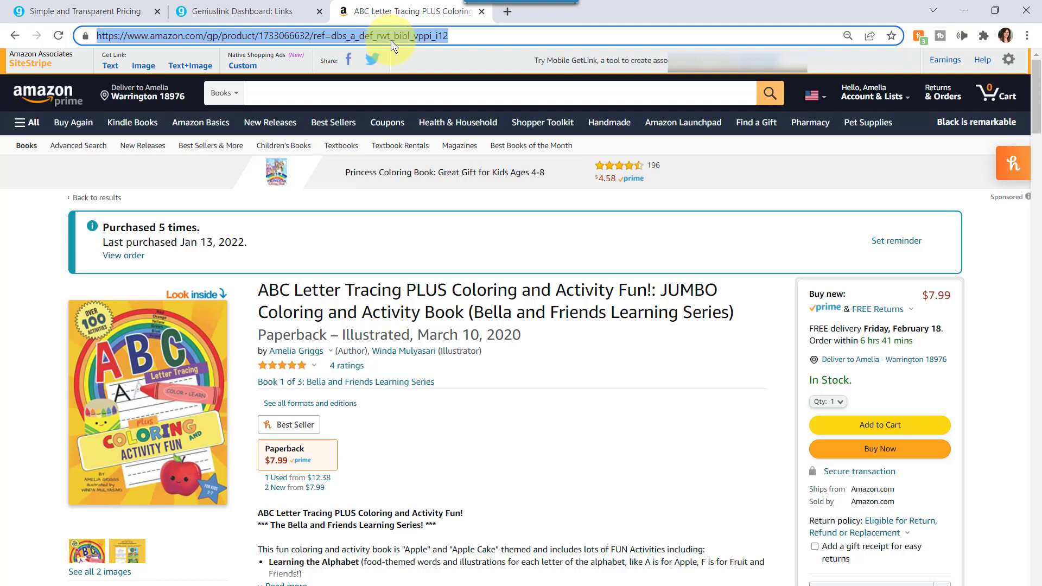
{"action": "left_click", "coordinate": [255, 10]}
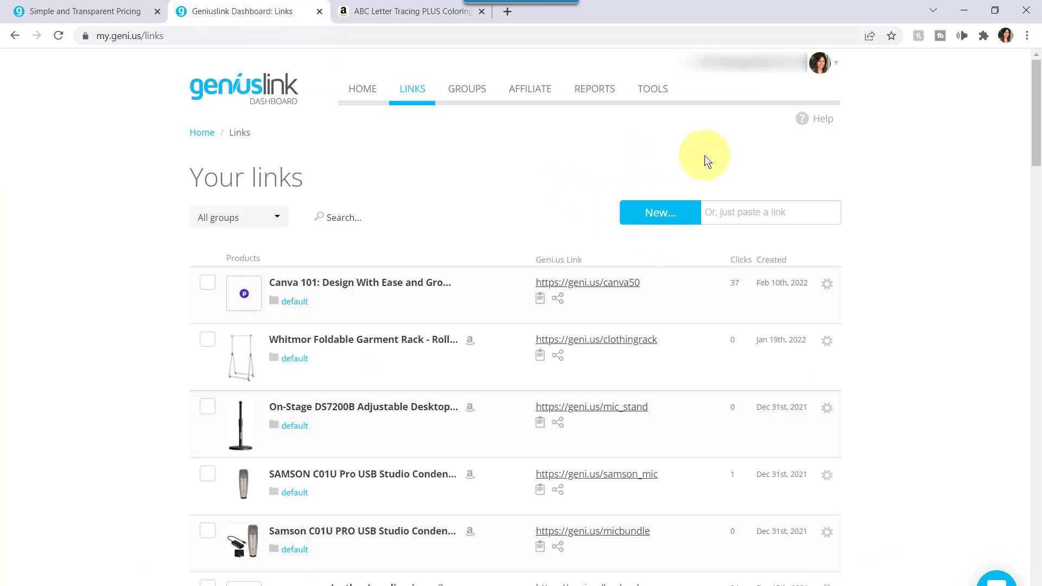
{"action": "left_click", "coordinate": [662, 216]}
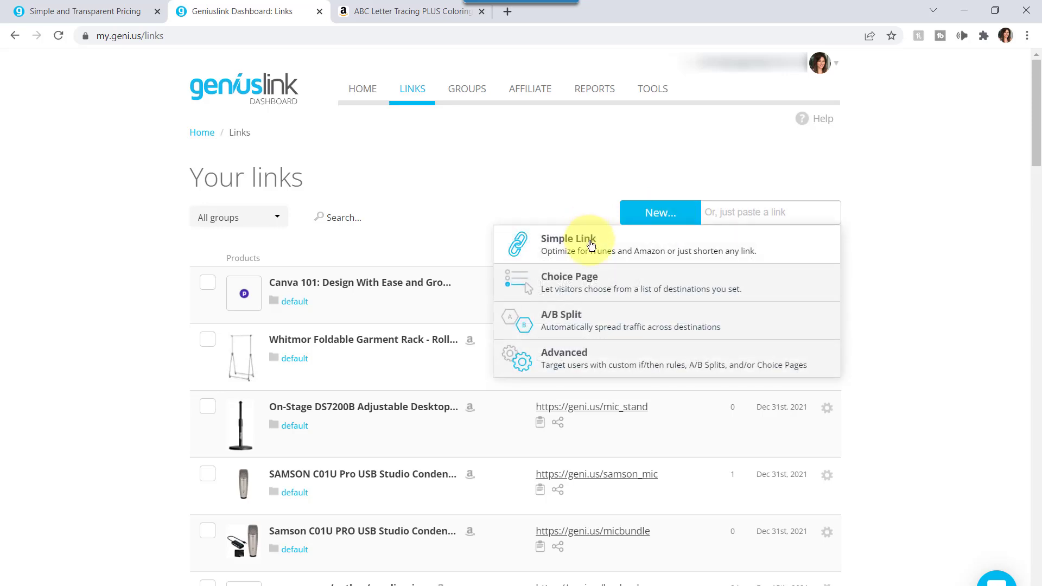
{"action": "left_click", "coordinate": [593, 245]}
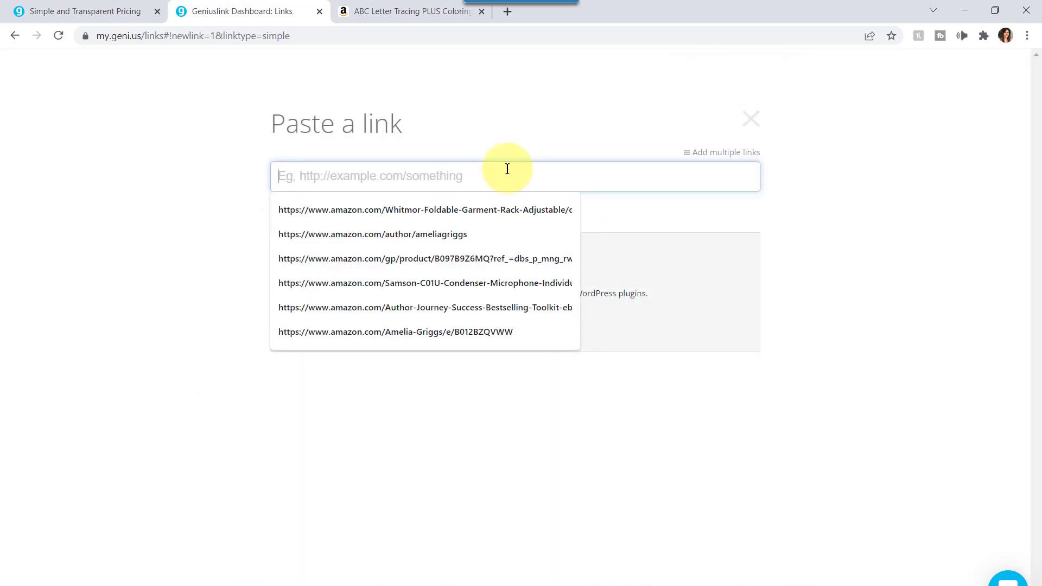
{"action": "key", "text": "ctrl+v"}
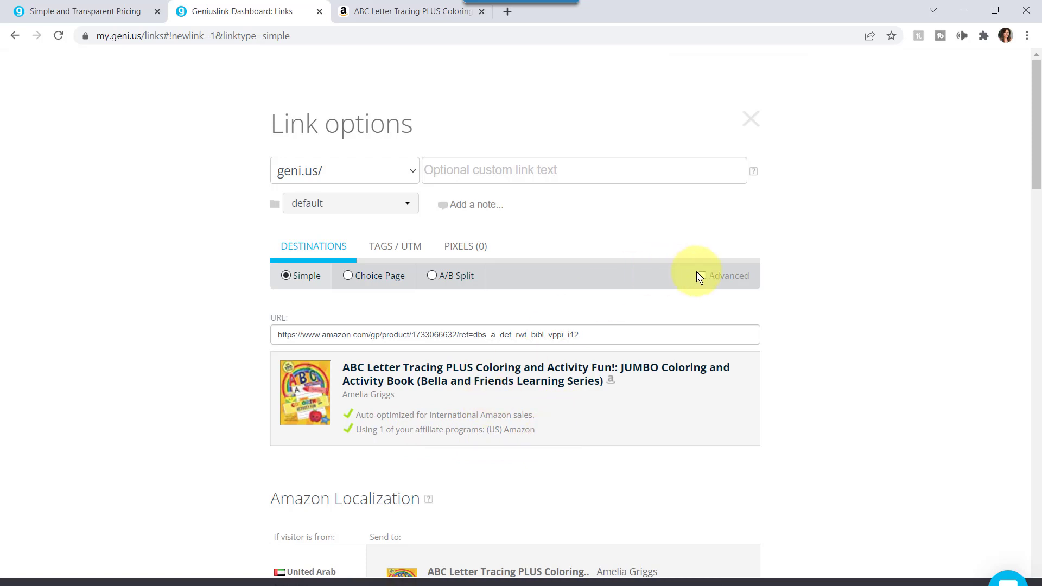
Set the link's custom text to abclearn, also testing the shorter abc, and save the new geni.us link
{"action": "left_click", "coordinate": [563, 168]}
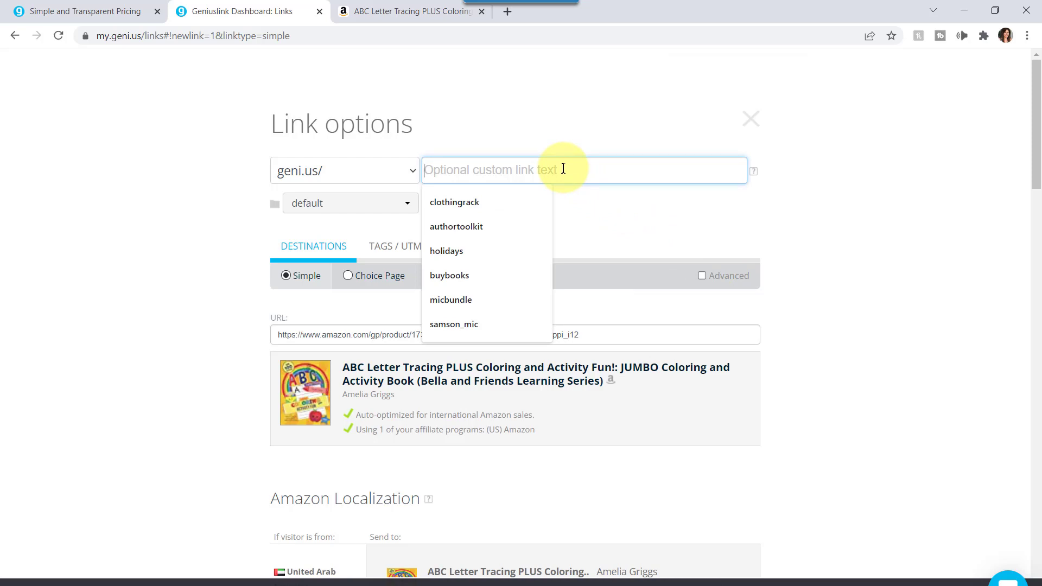
{"action": "type", "text": "a"}
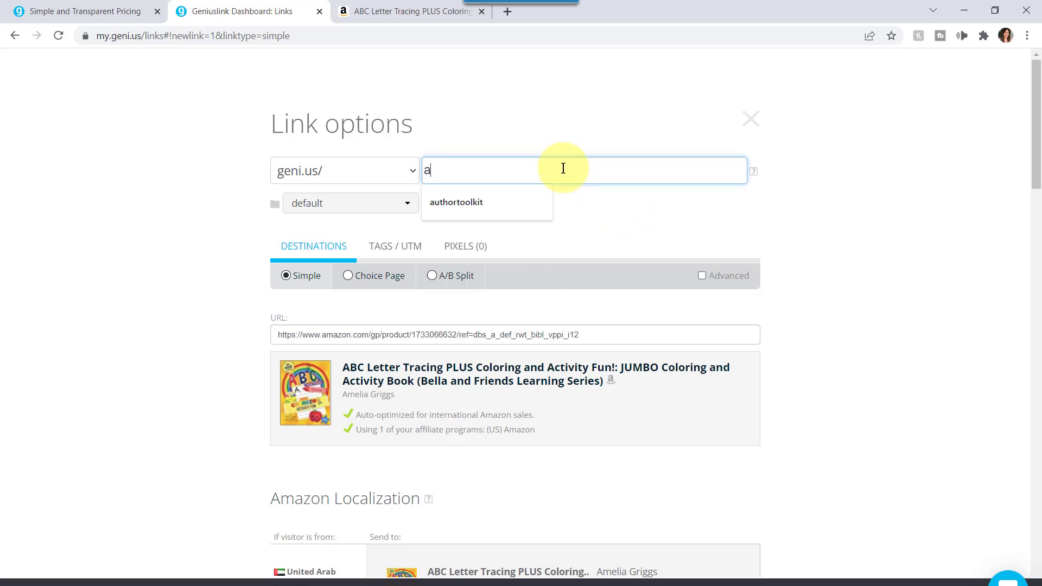
{"action": "type", "text": "bclearn"}
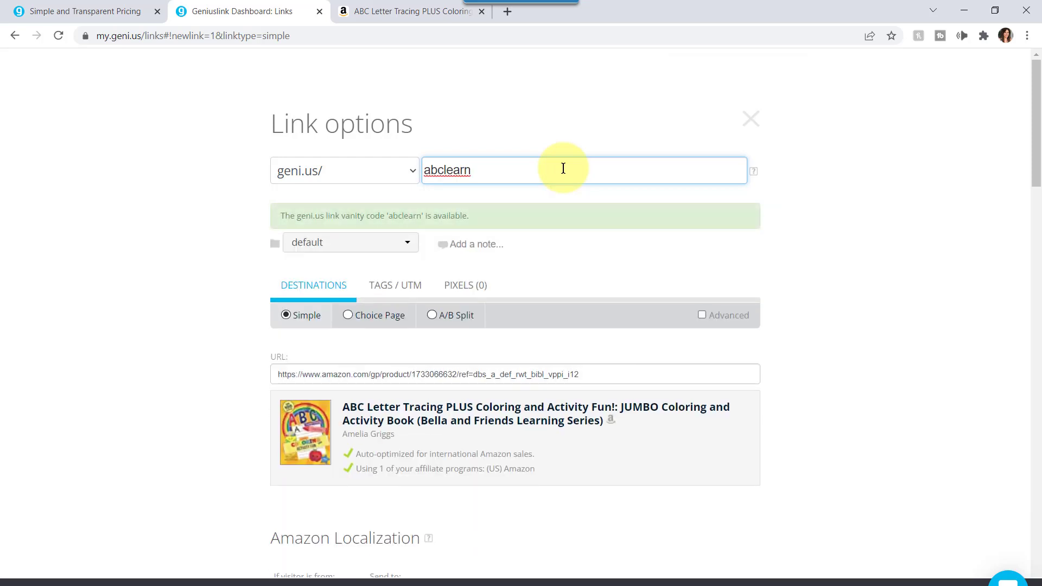
{"action": "key", "text": "BackSpace"}
{"action": "key", "text": "BackSpace"}
{"action": "key", "text": "BackSpace"}
{"action": "key", "text": "BackSpace"}
{"action": "key", "text": "BackSpace"}
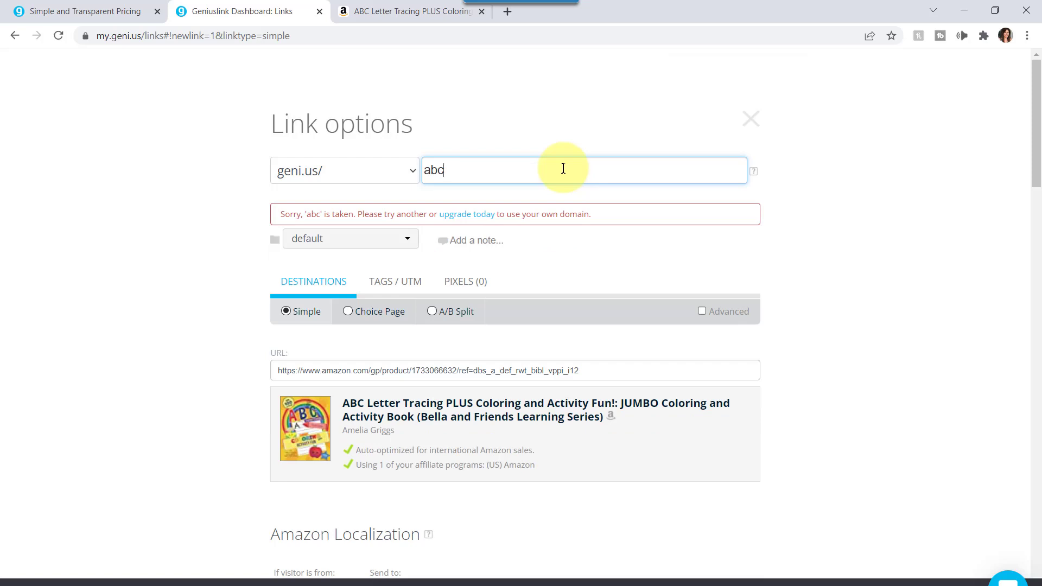
{"action": "type", "text": "learn"}
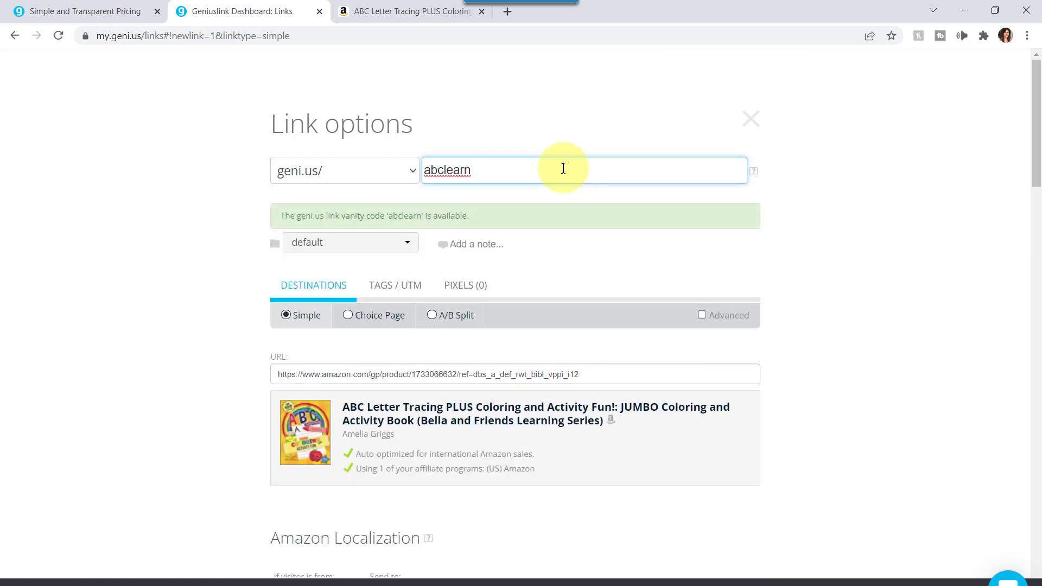
{"action": "left_click", "coordinate": [482, 582]}
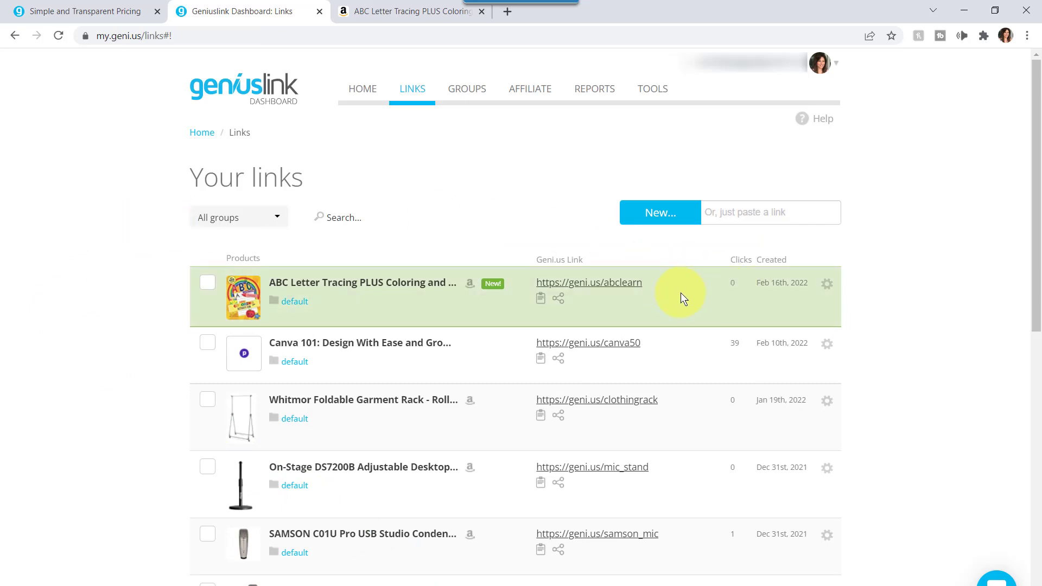
Test the new geni.us/abclearn link by opening its destination page, and close that page
{"action": "left_click", "coordinate": [592, 288]}
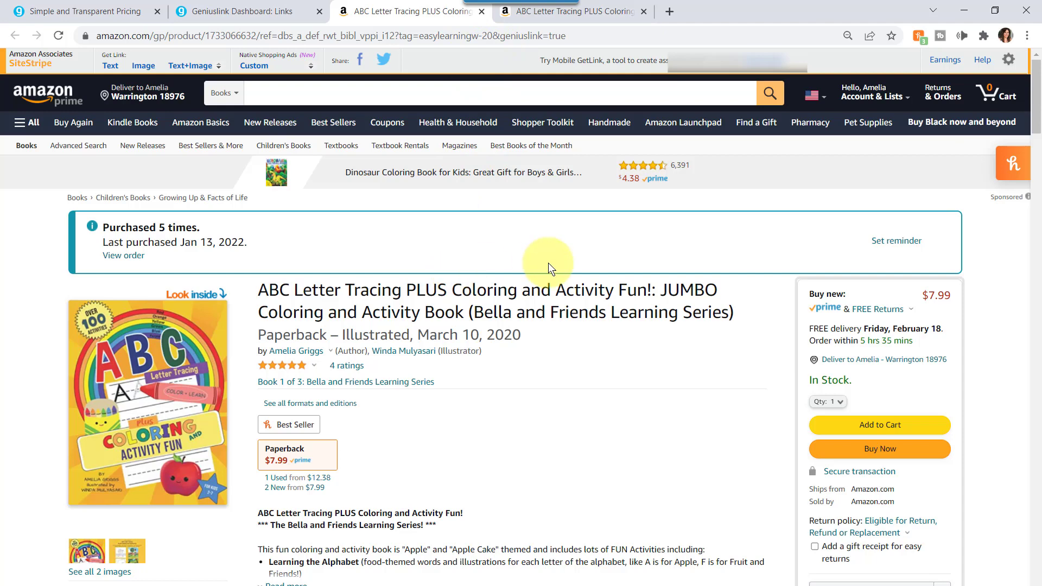
{"action": "left_click", "coordinate": [480, 11]}
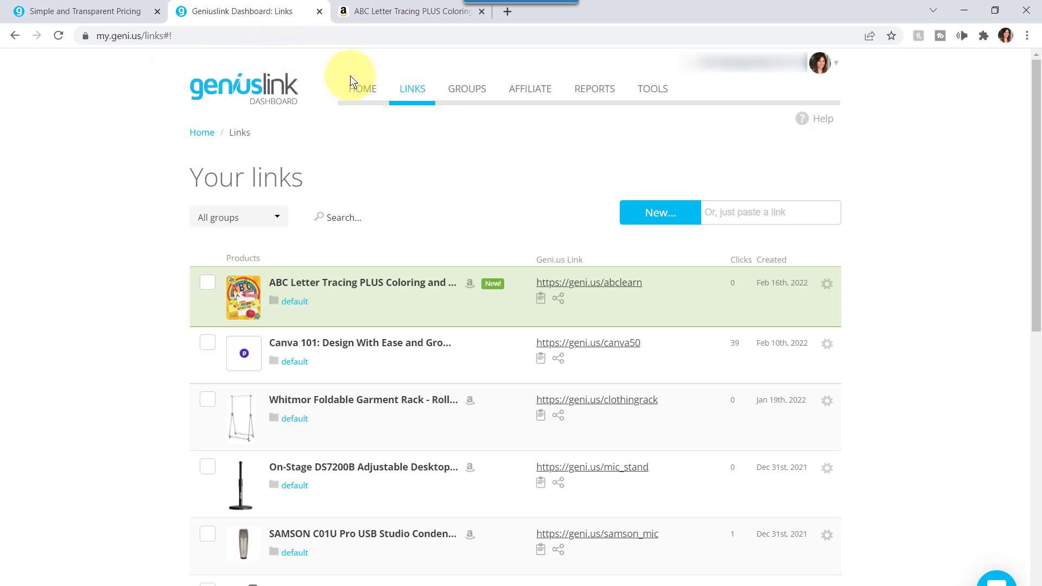
Go to the dashboard home and filter the past 30 days' performance chart to the Amazon retailer
{"action": "left_click", "coordinate": [363, 92]}
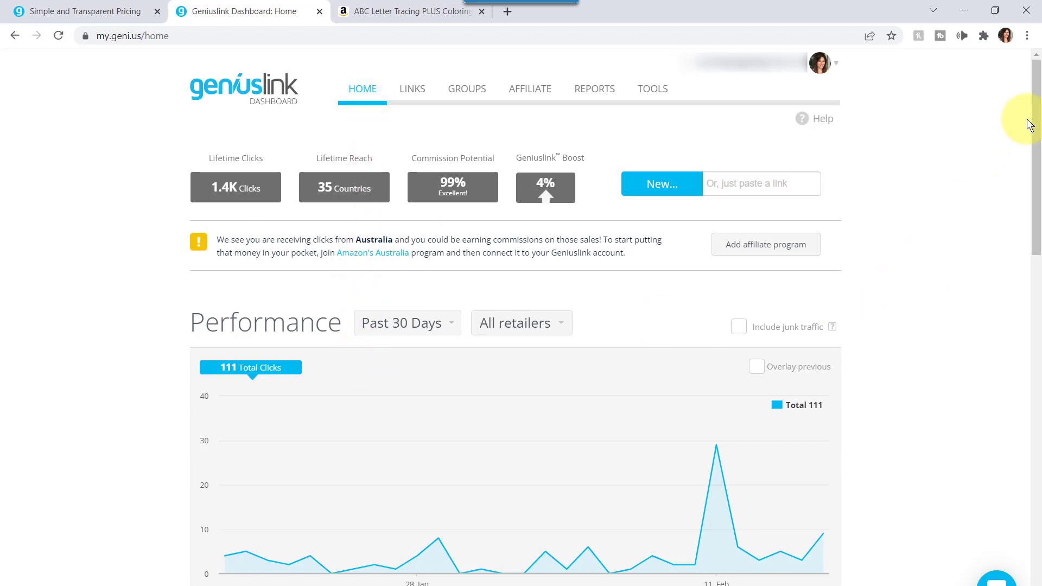
{"action": "left_click_drag", "start_coordinate": [1033, 114], "coordinate": [1034, 187]}
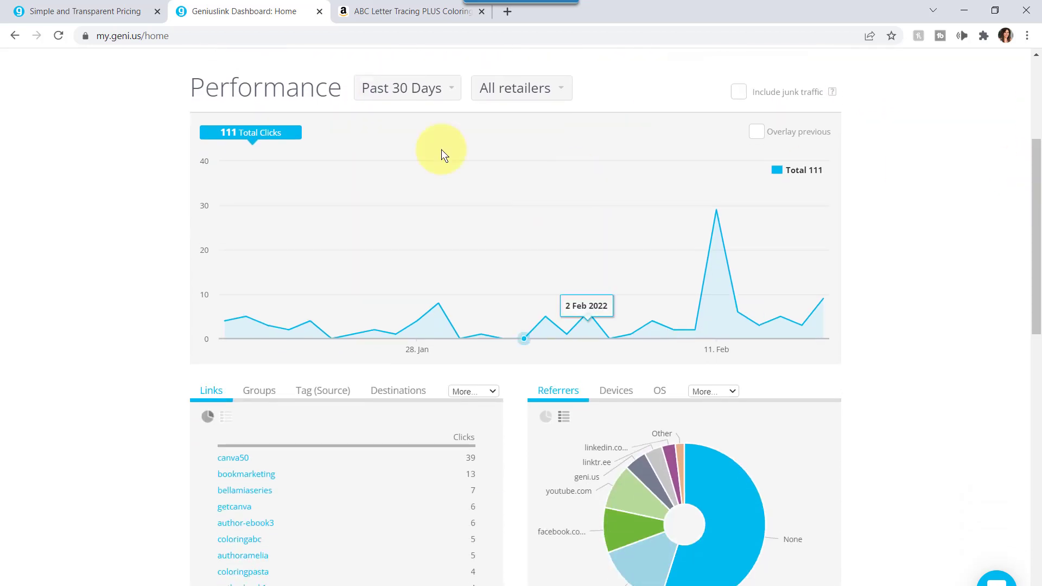
{"action": "left_click", "coordinate": [451, 88]}
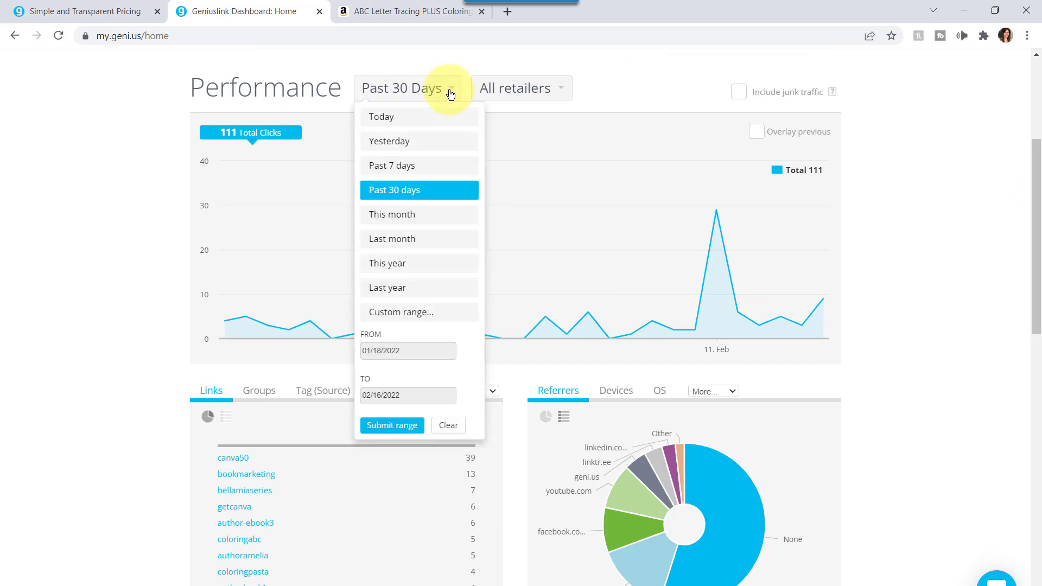
{"action": "left_click", "coordinate": [560, 84]}
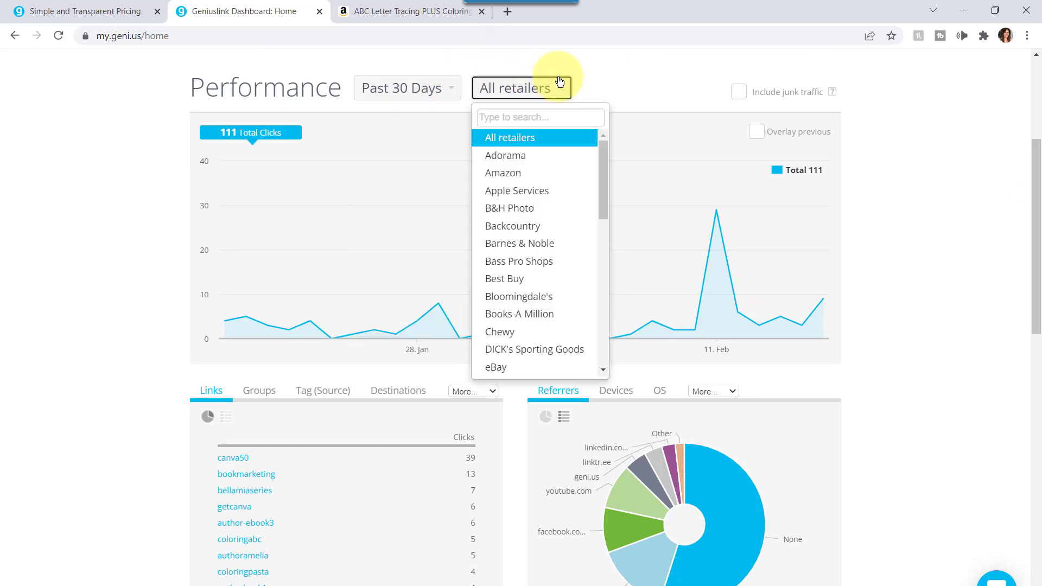
{"action": "left_click", "coordinate": [543, 178]}
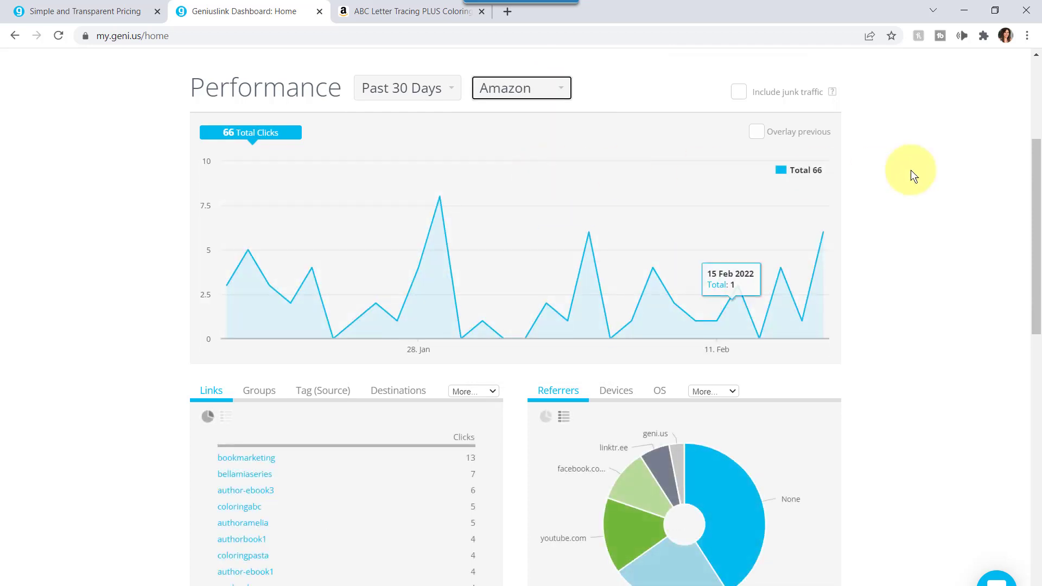
Examine the clicks per link and the referrers pie chart below the performance graph
{"action": "left_click_drag", "start_coordinate": [1035, 162], "coordinate": [1019, 261]}
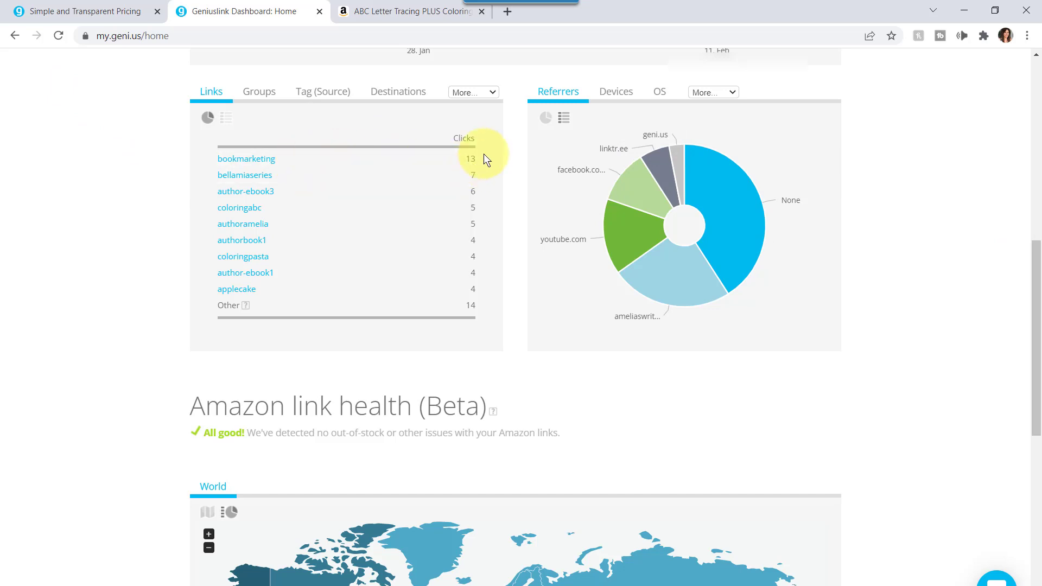
{"action": "mouse_move", "coordinate": [792, 238]}
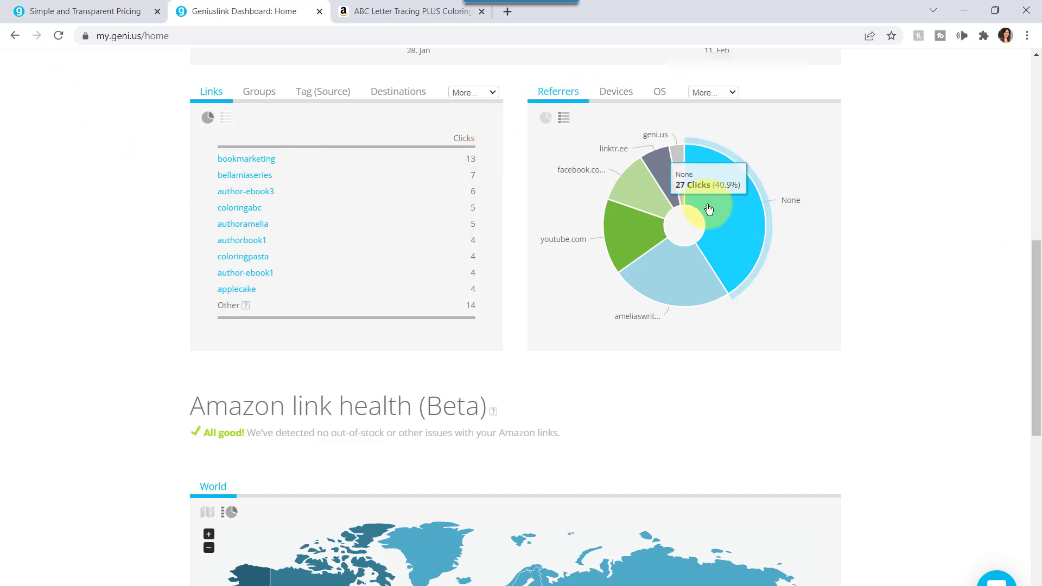
{"action": "mouse_move", "coordinate": [629, 197]}
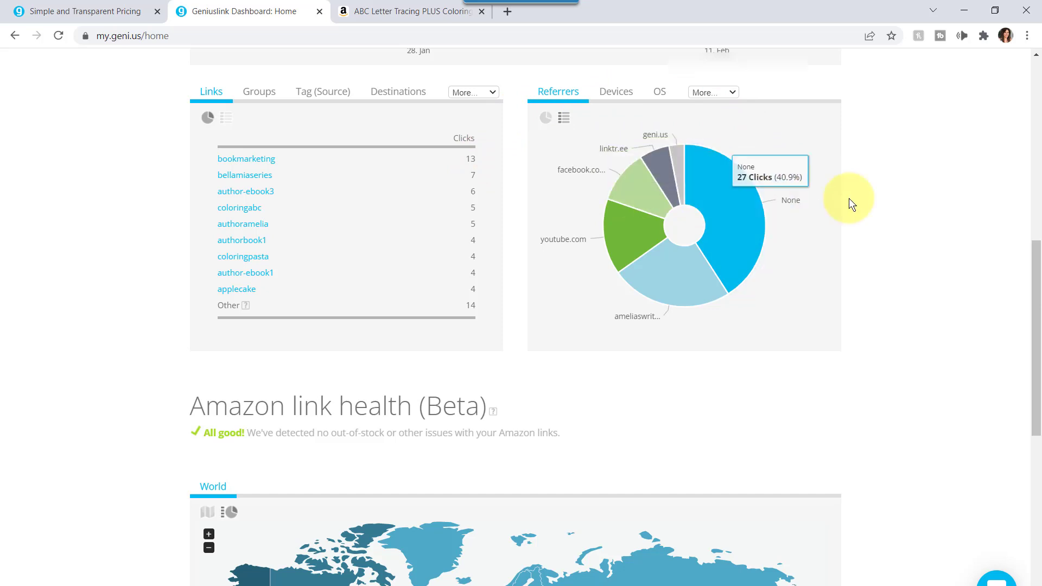
{"action": "left_click_drag", "start_coordinate": [1033, 262], "coordinate": [1024, 89]}
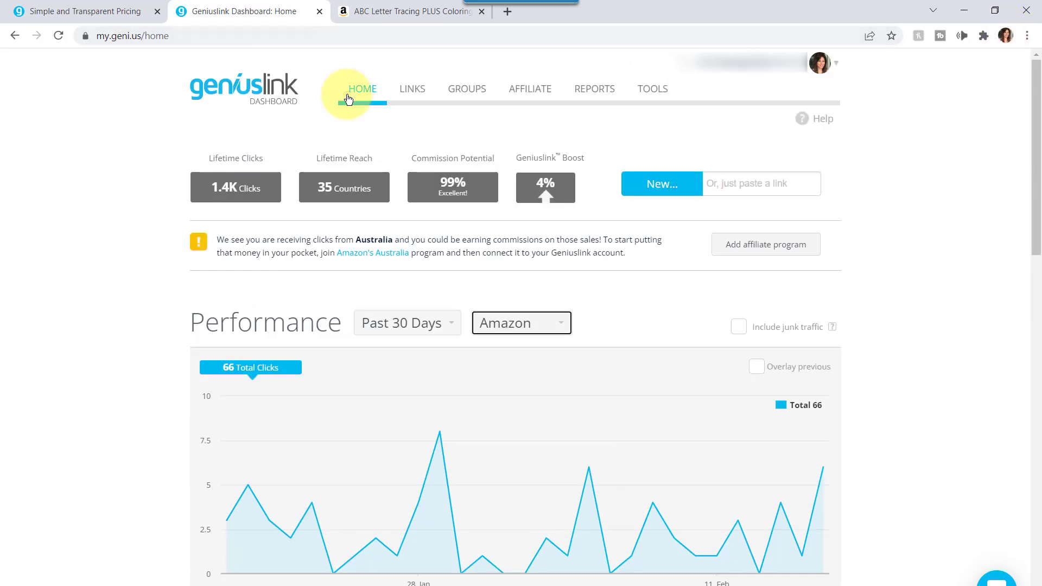
Return to the links list and review the actions available for the abclearn link without choosing one
{"action": "left_click", "coordinate": [416, 94]}
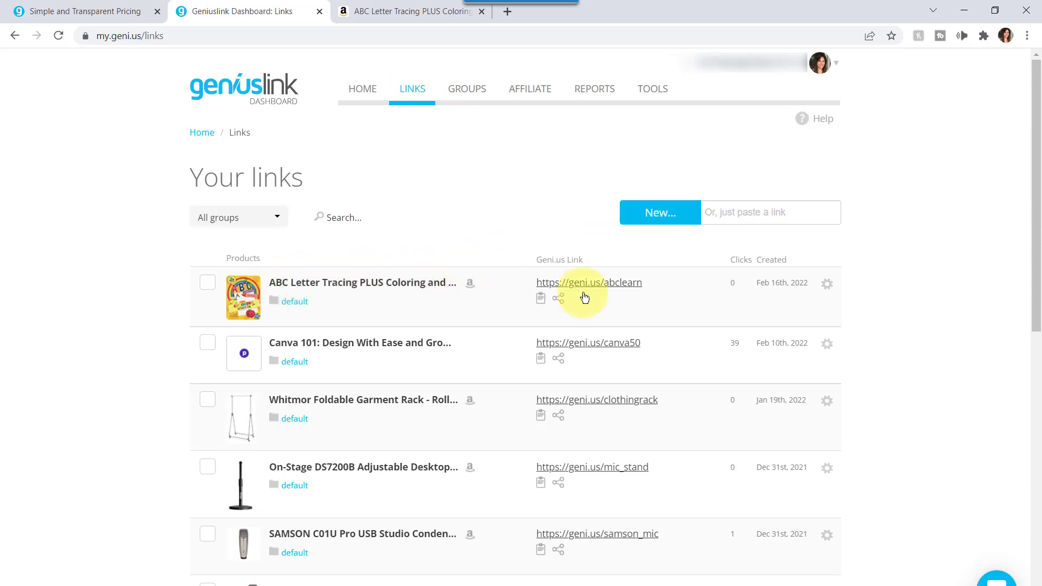
{"action": "left_click", "coordinate": [827, 287]}
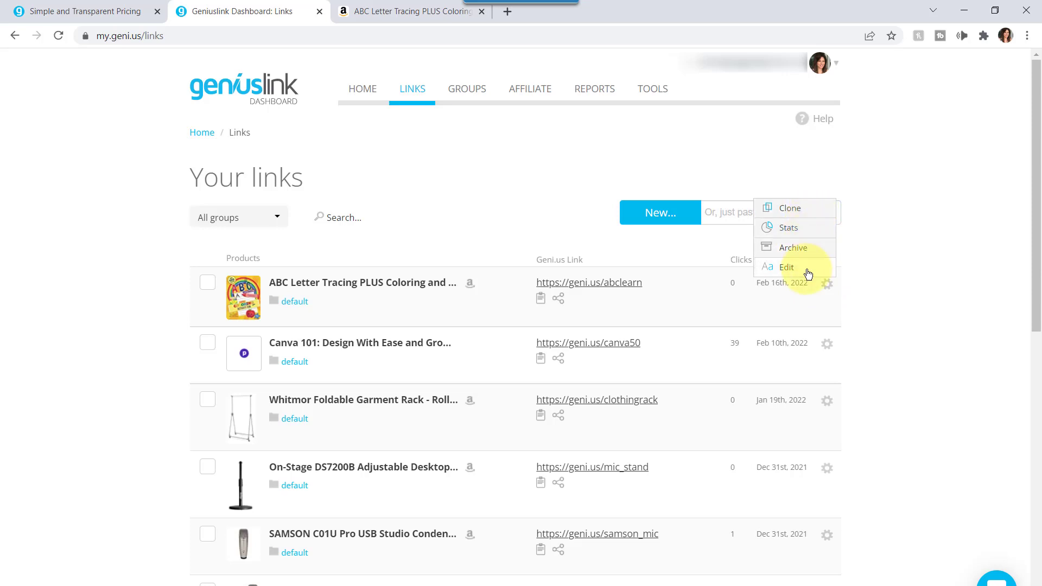
{"action": "left_click", "coordinate": [900, 156]}
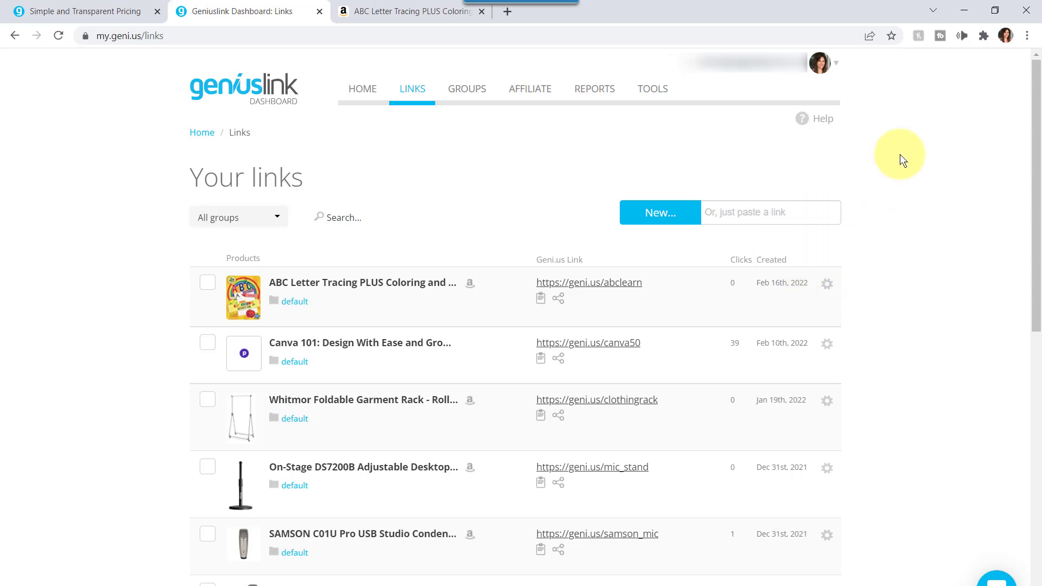
View the Groups page and return to the links list
{"action": "left_click", "coordinate": [470, 94]}
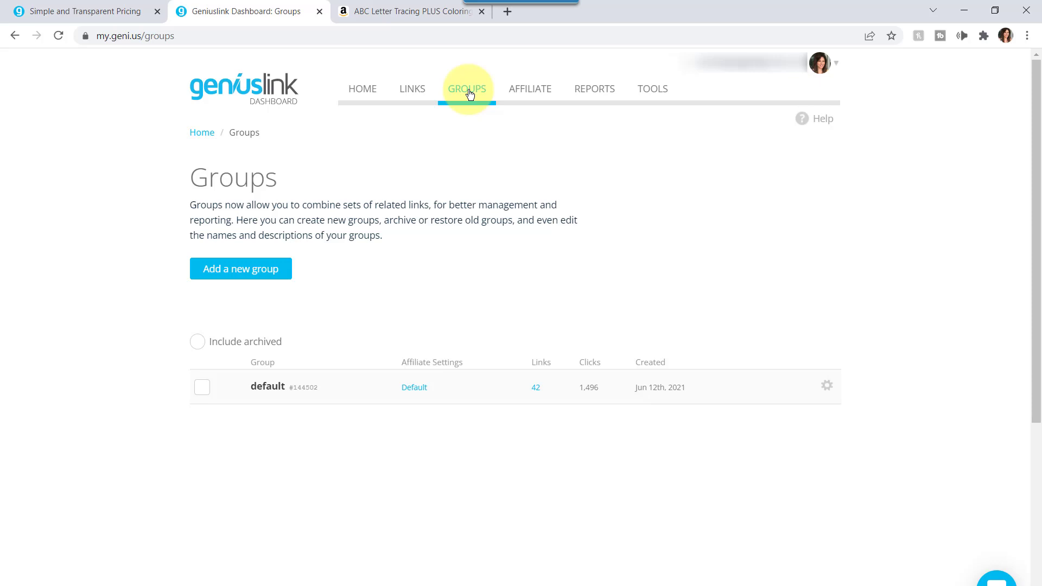
{"action": "left_click", "coordinate": [413, 93]}
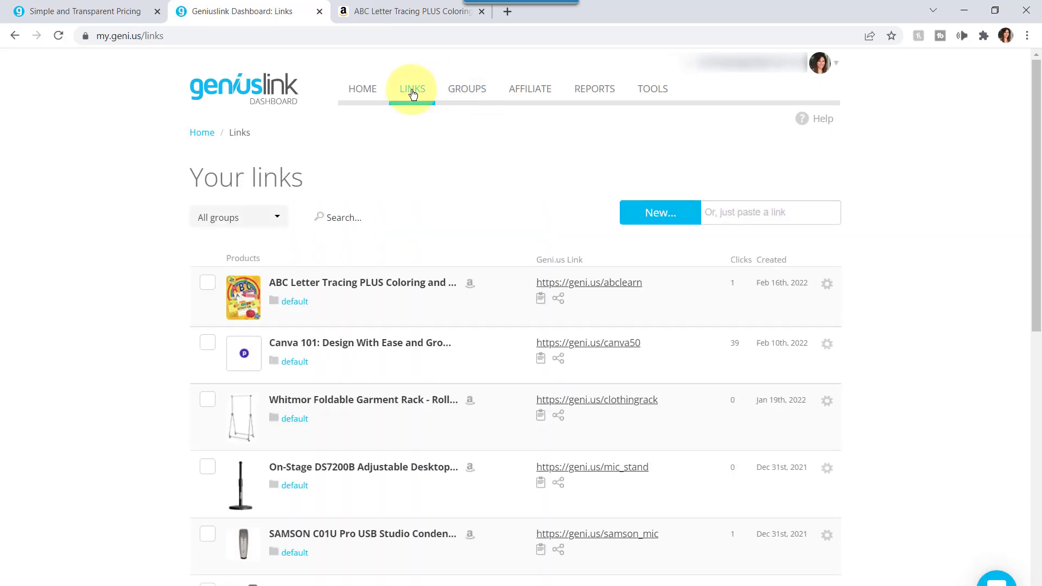
Check the group filter options of the links list and view the affiliation settings
{"action": "left_click", "coordinate": [280, 219]}
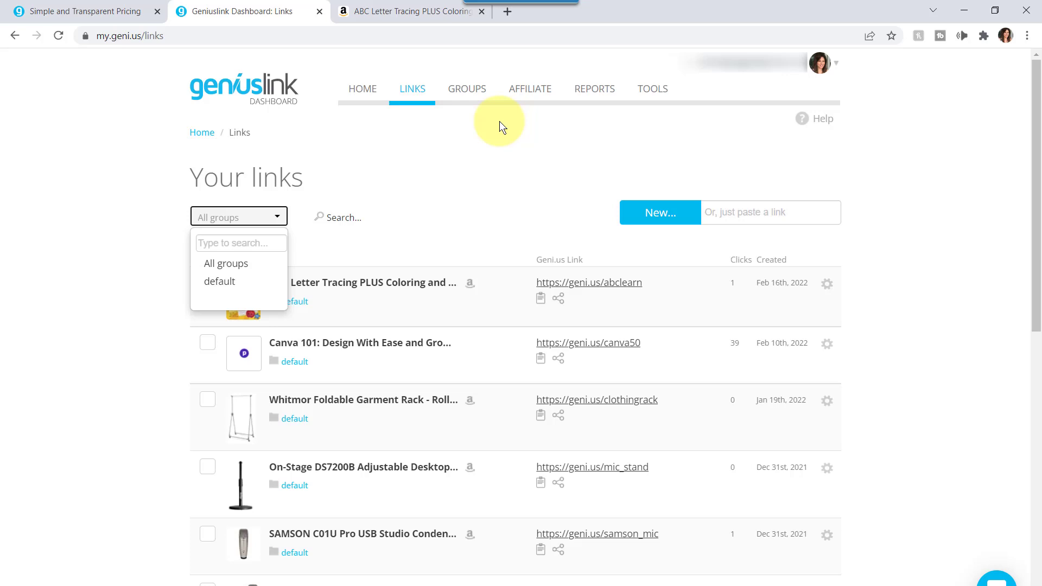
{"action": "left_click", "coordinate": [526, 91]}
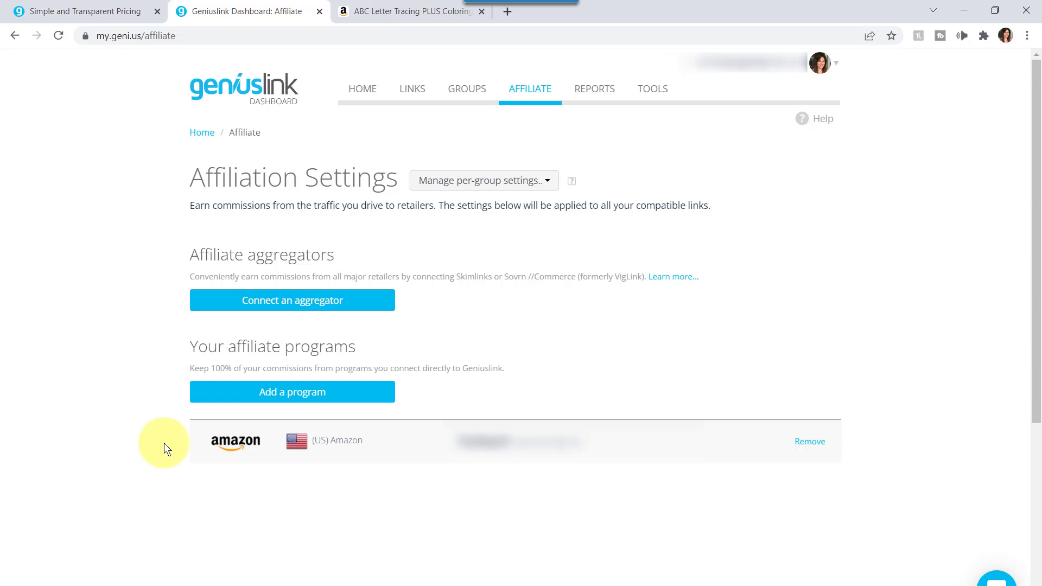
Examine the past 30 days' traffic reports by links, groups, referrers, countries and destinations for all retailers
{"action": "left_click", "coordinate": [598, 92]}
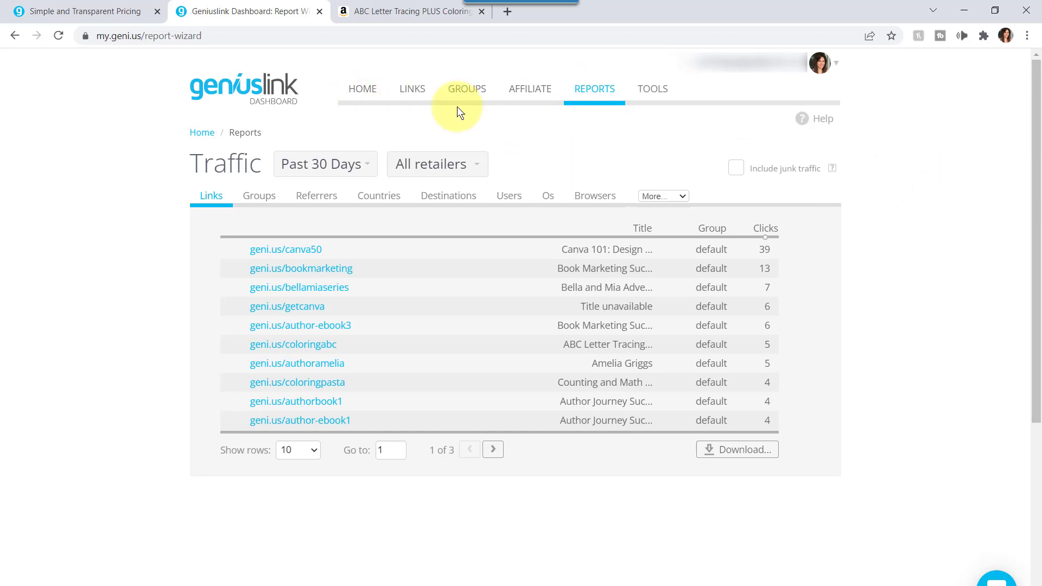
{"action": "left_click", "coordinate": [261, 197]}
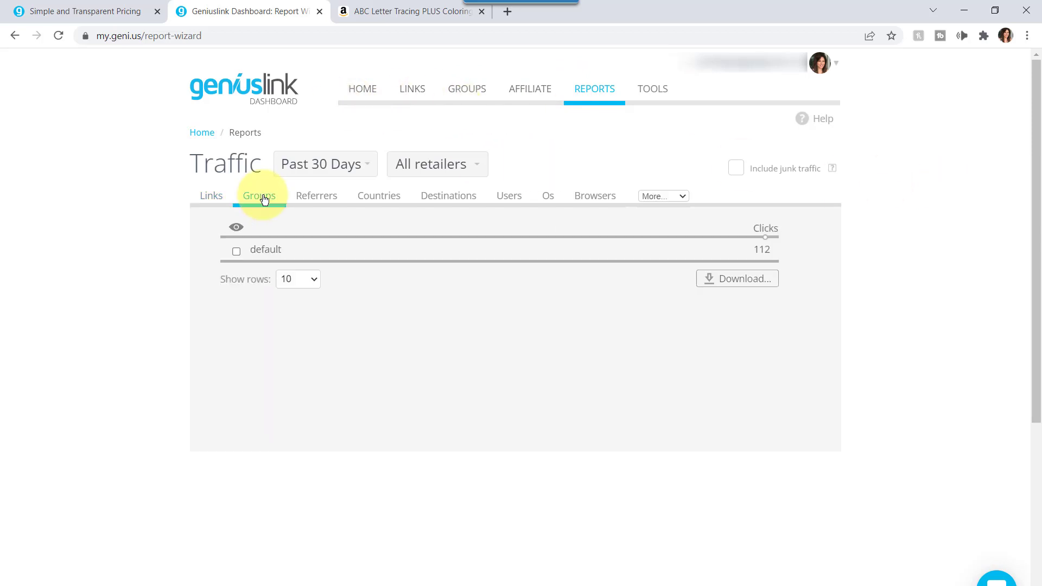
{"action": "left_click", "coordinate": [330, 197]}
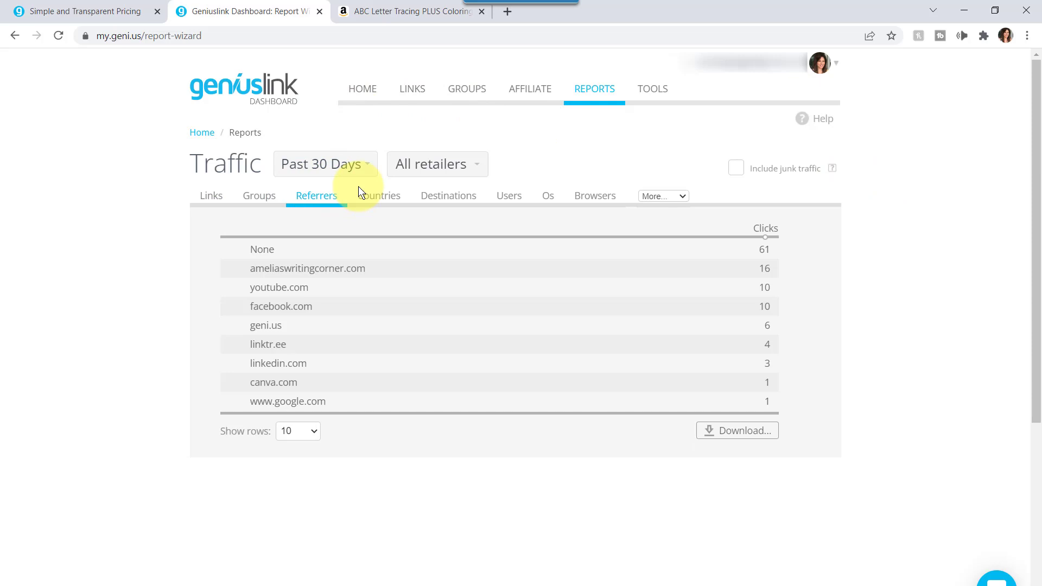
{"action": "left_click", "coordinate": [391, 202]}
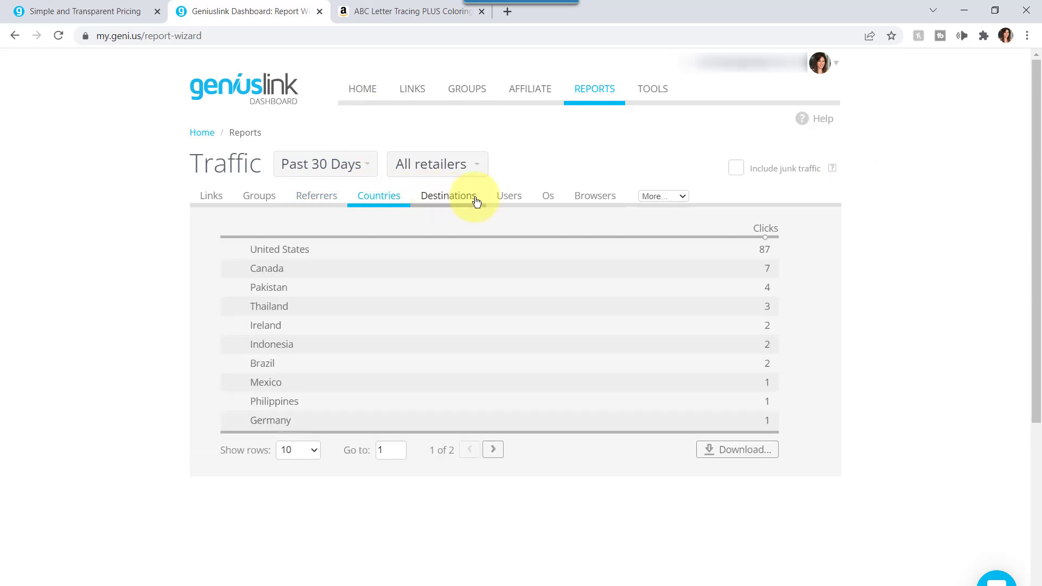
{"action": "left_click", "coordinate": [457, 195]}
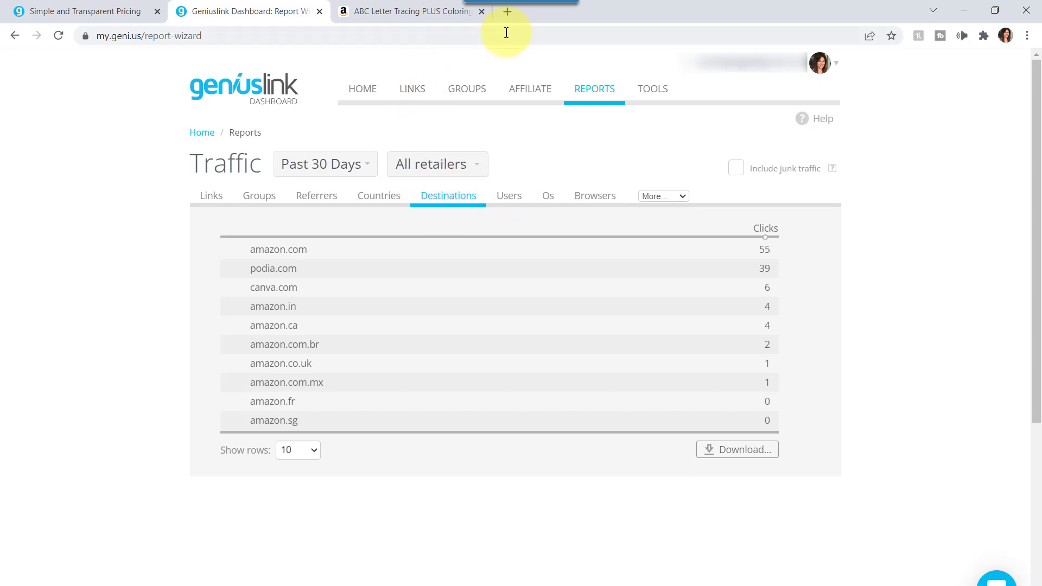
Review the Tools page, including website embedding, the YouTube Optimizer and email notifications, and return to its beginning
{"action": "left_click", "coordinate": [655, 92]}
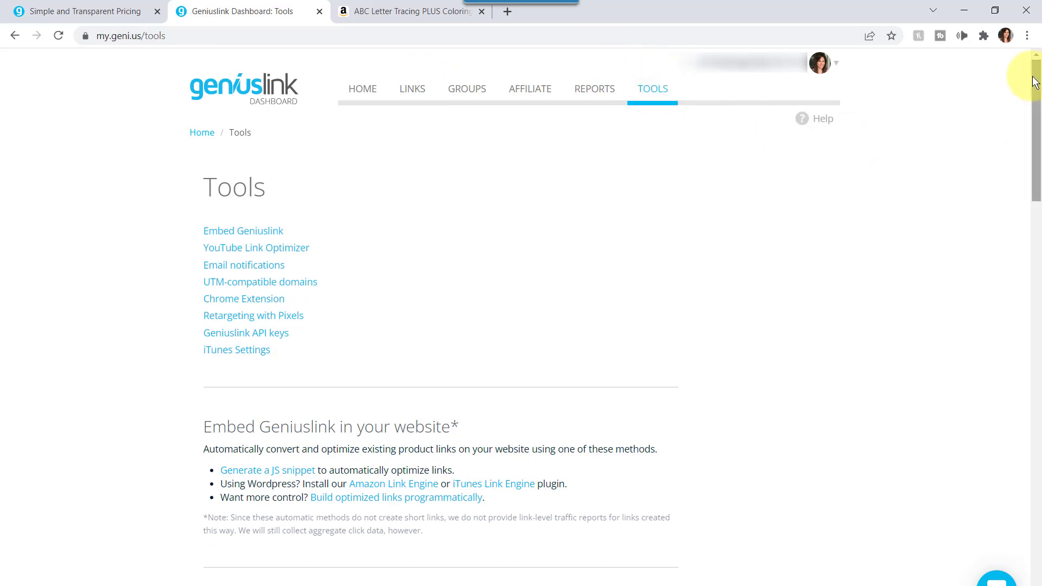
{"action": "left_click_drag", "start_coordinate": [1039, 80], "coordinate": [1038, 161]}
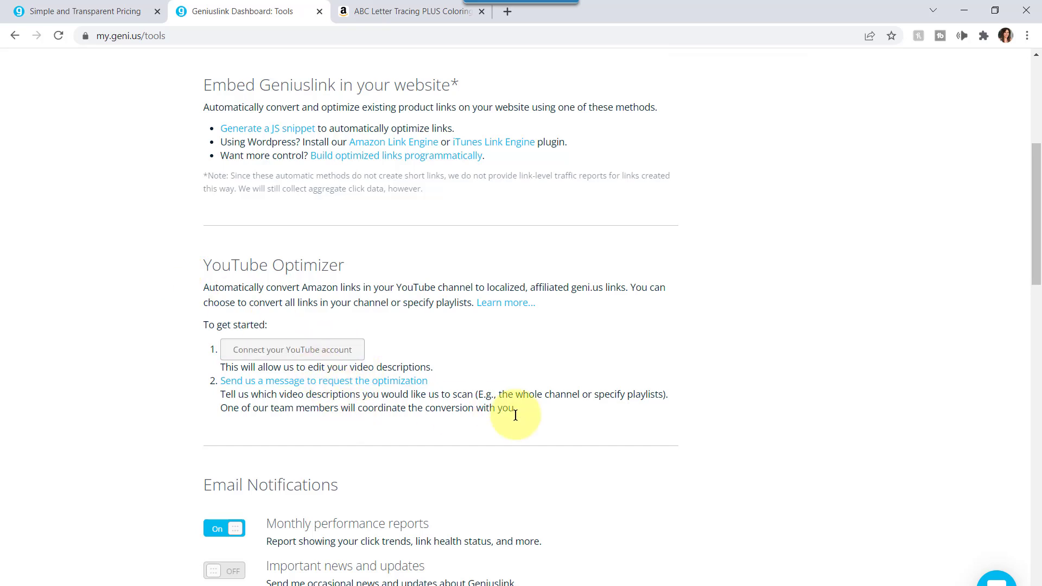
{"action": "left_click_drag", "start_coordinate": [1038, 181], "coordinate": [1031, 60]}
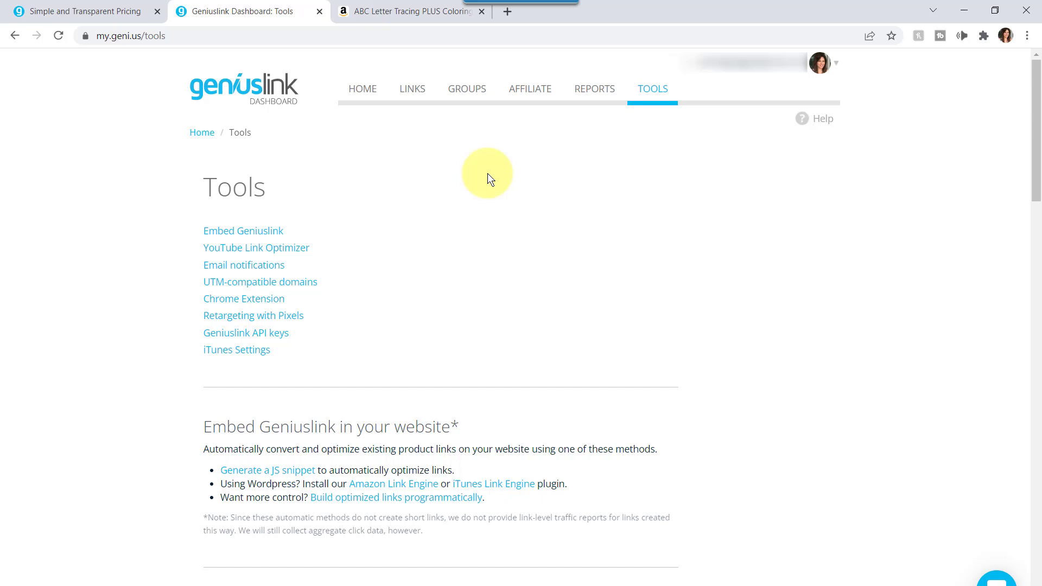
Switch to the Geniuslink pricing page and check the price estimate for 2,000 and 10,000 clicks
{"action": "left_click", "coordinate": [102, 11]}
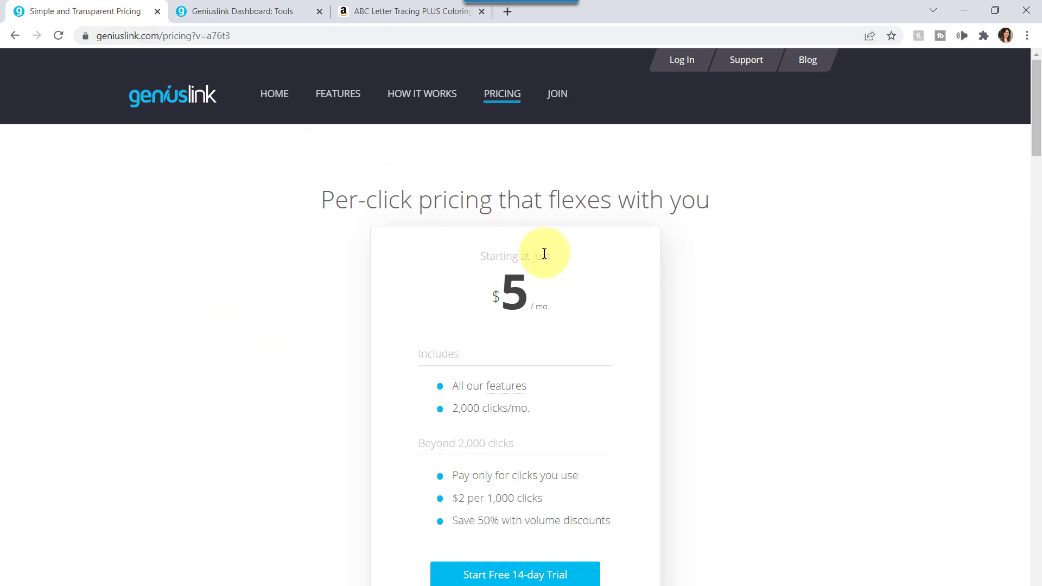
{"action": "left_click_drag", "start_coordinate": [1037, 94], "coordinate": [1038, 148]}
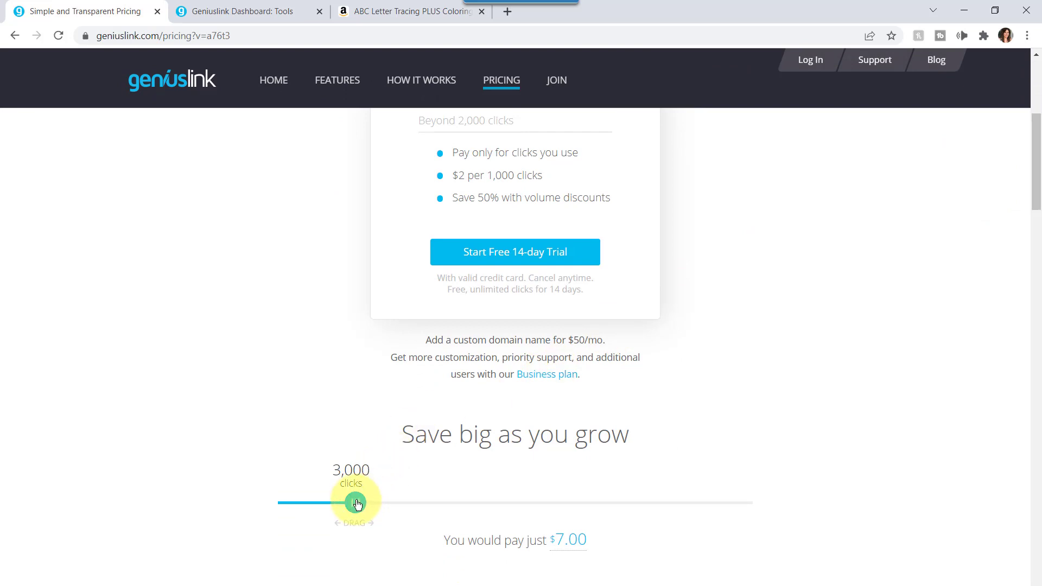
{"action": "left_click_drag", "start_coordinate": [356, 504], "coordinate": [336, 504]}
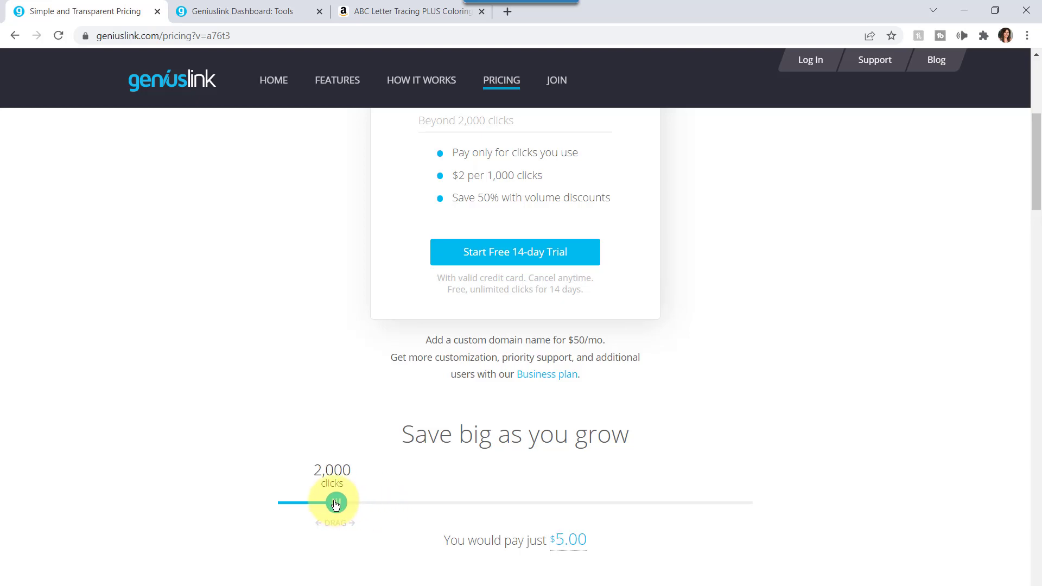
{"action": "left_click_drag", "start_coordinate": [335, 504], "coordinate": [478, 513]}
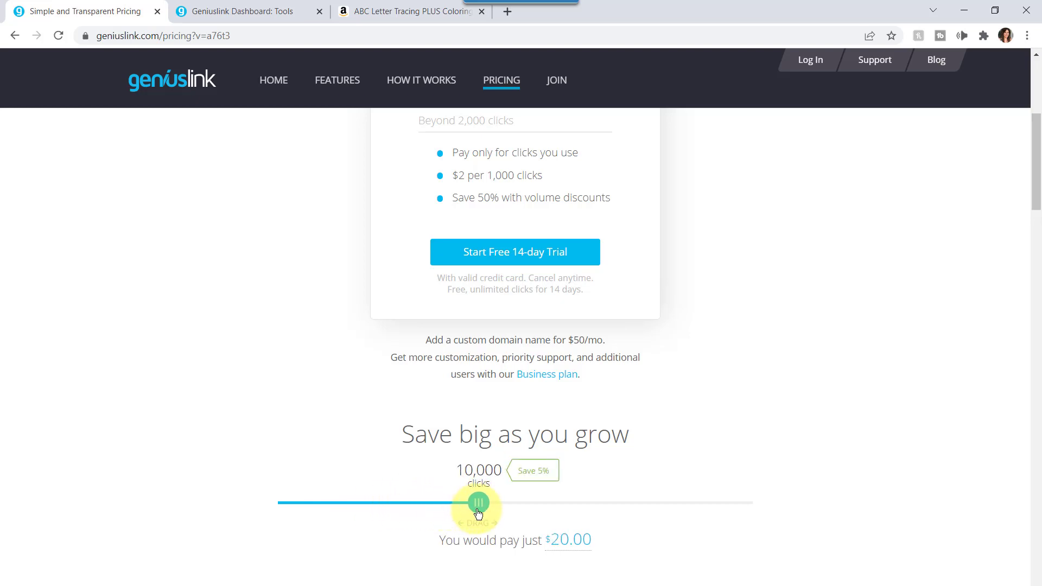